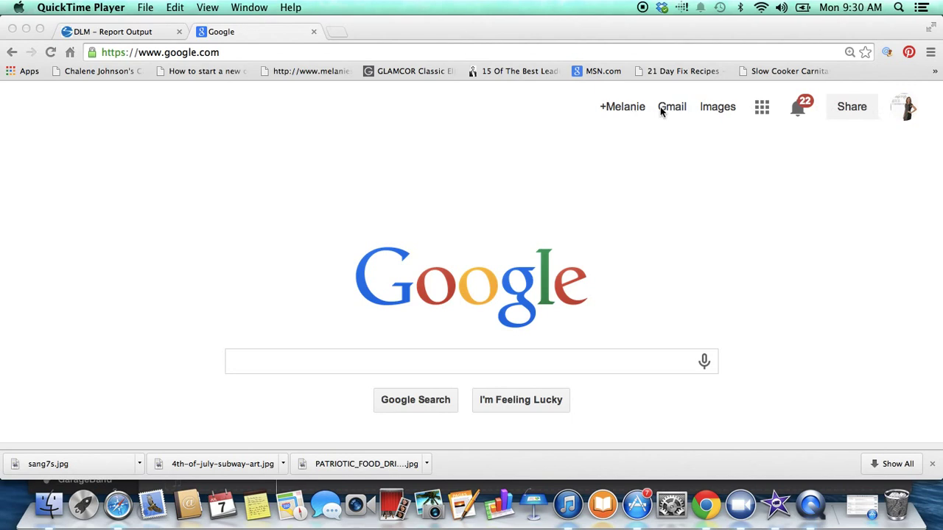
Step: Open Google Drive from the Google apps grid in Chrome
{"action": "left_click", "coordinate": [760, 116]}
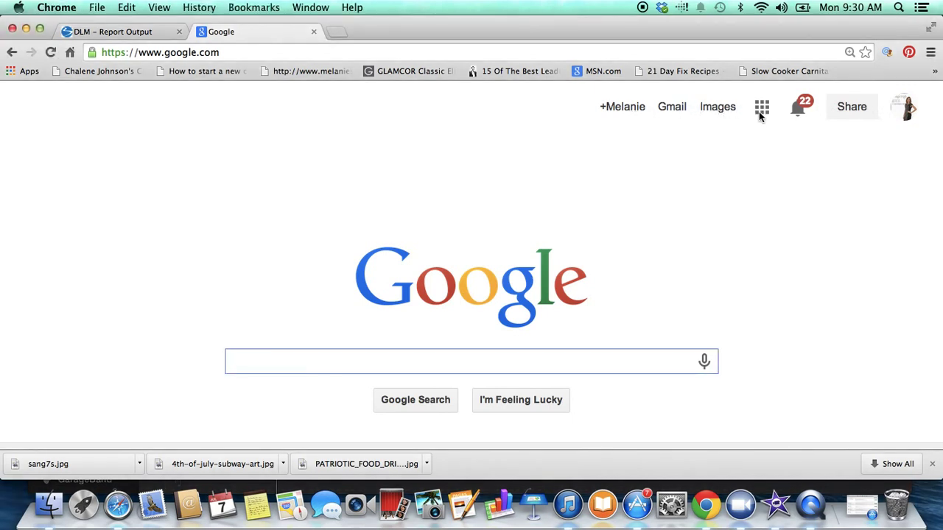
{"action": "left_click", "coordinate": [762, 109]}
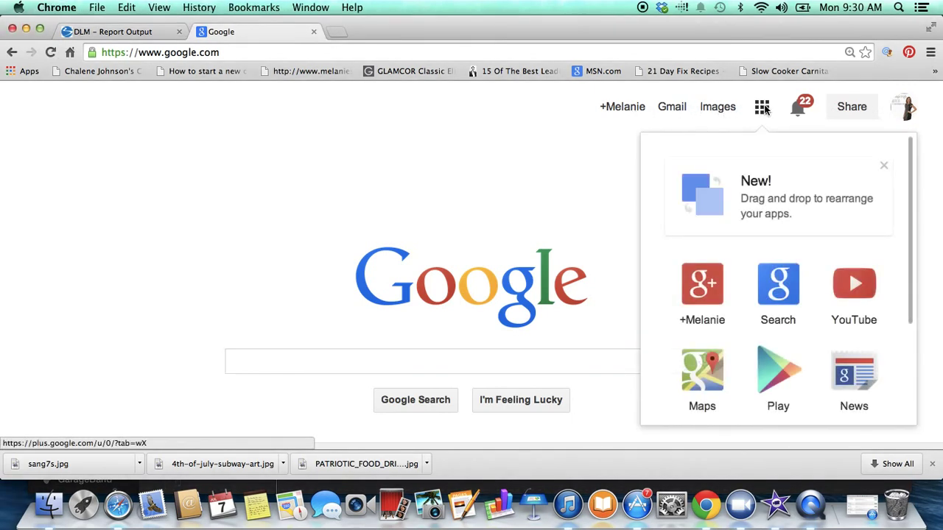
{"action": "scroll", "coordinate": [774, 265], "scroll_direction": "down", "scroll_amount": 5}
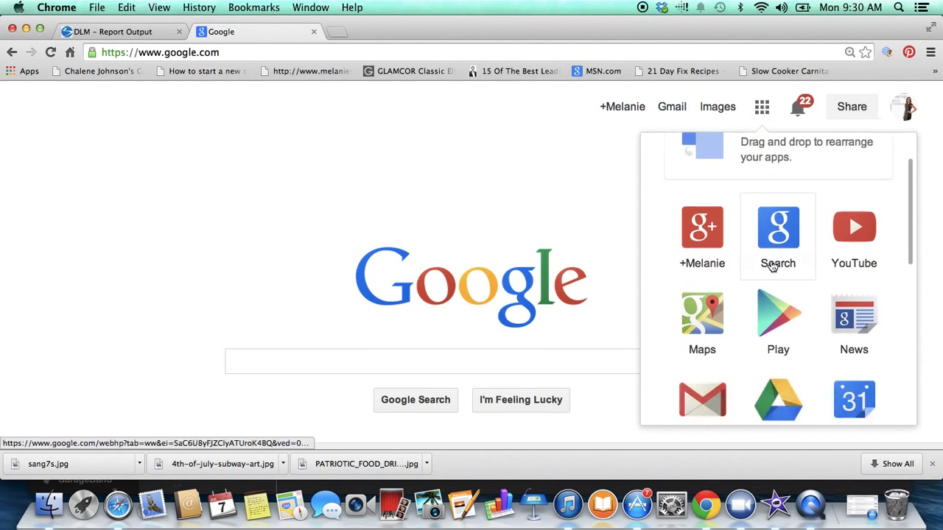
{"action": "left_click", "coordinate": [783, 322]}
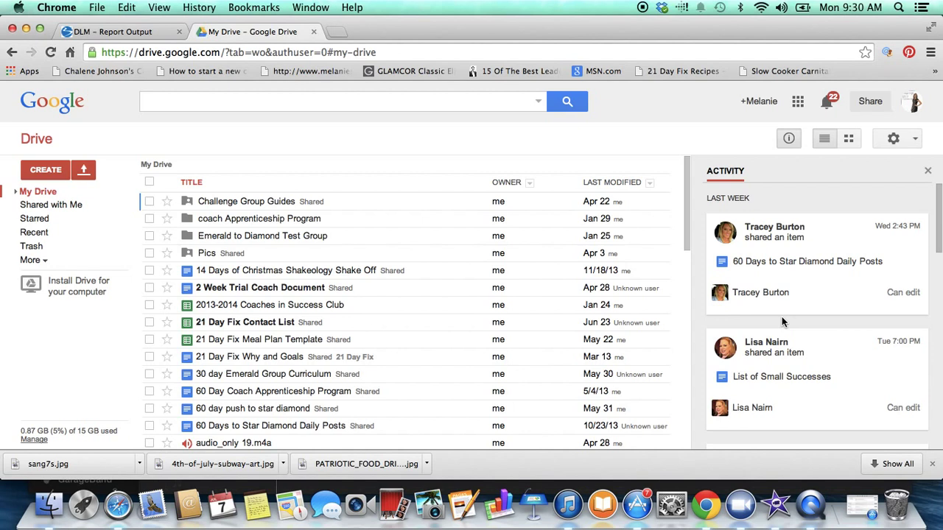
Step: Create a new blank Document from Drive's CREATE menu
{"action": "left_click", "coordinate": [46, 170]}
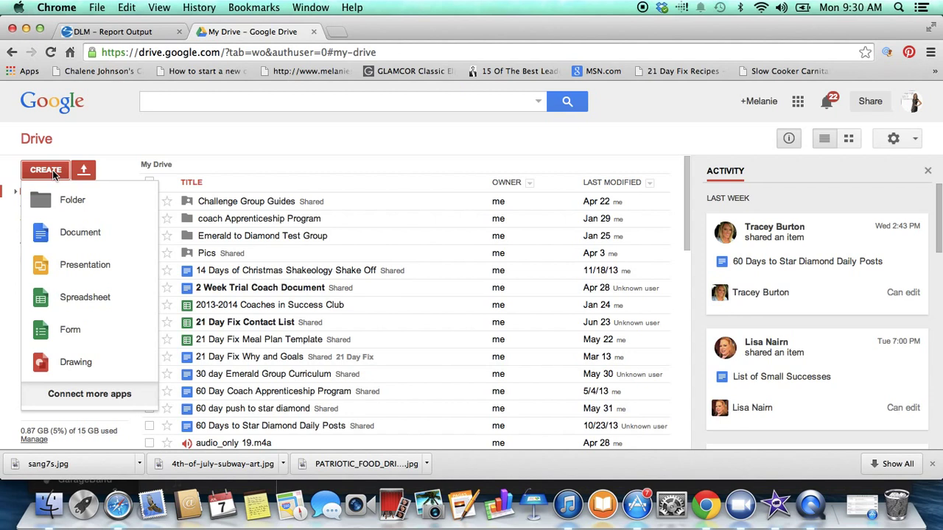
{"action": "left_click", "coordinate": [73, 231]}
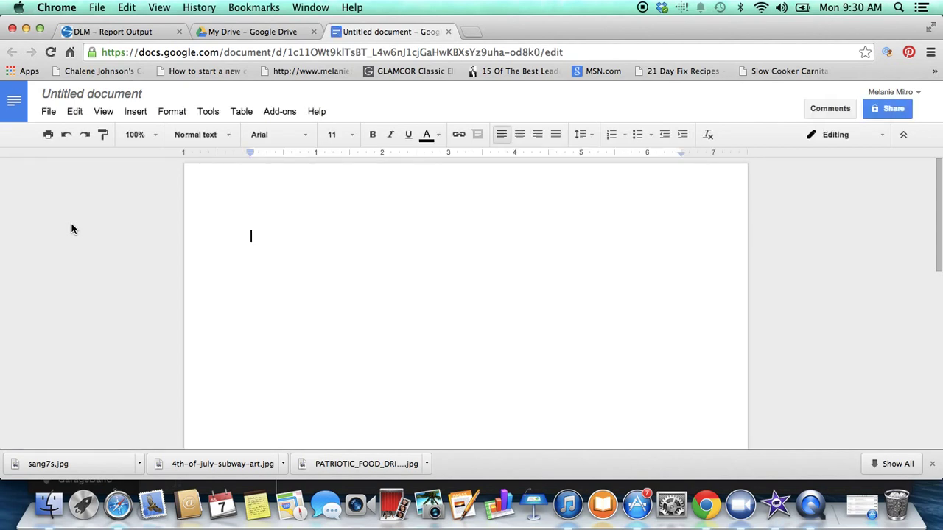
Step: Rename the document to 'Test' and type the line 'Test Group'
{"action": "left_click", "coordinate": [117, 95]}
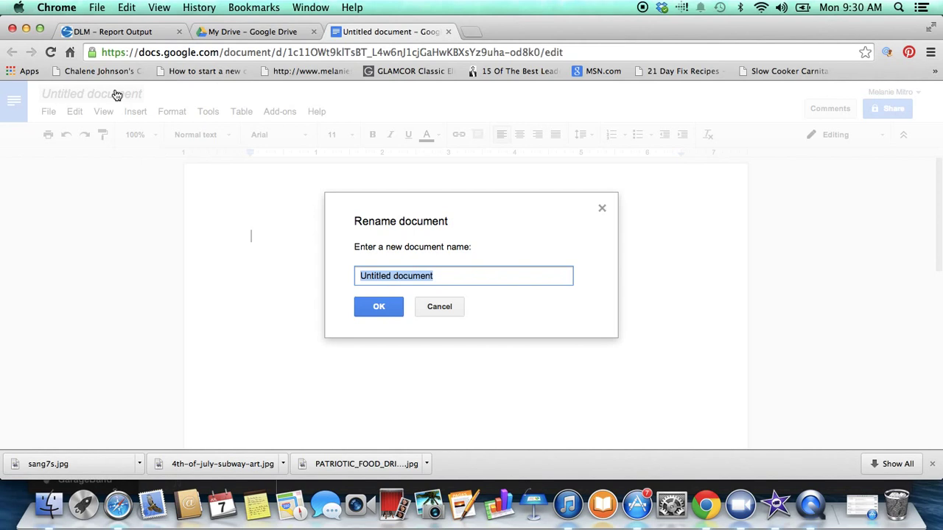
{"action": "type", "text": "Test"}
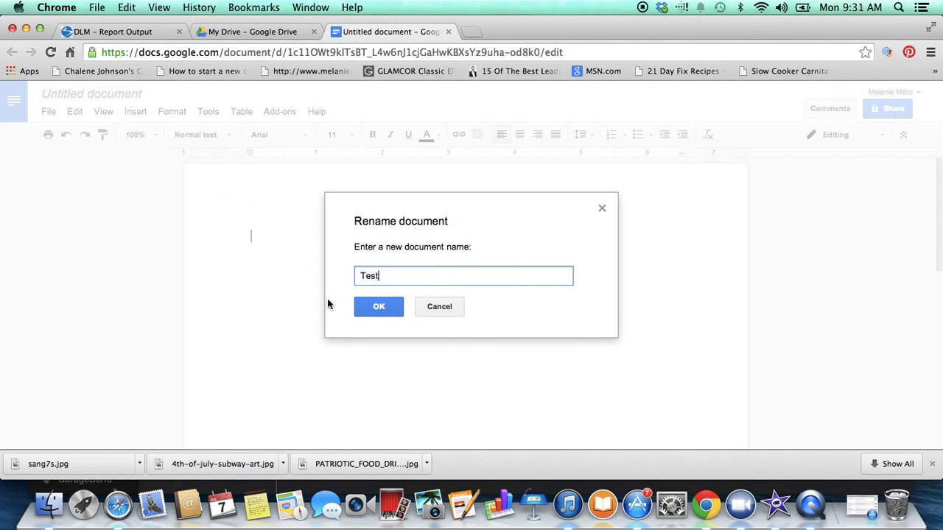
{"action": "left_click", "coordinate": [380, 307]}
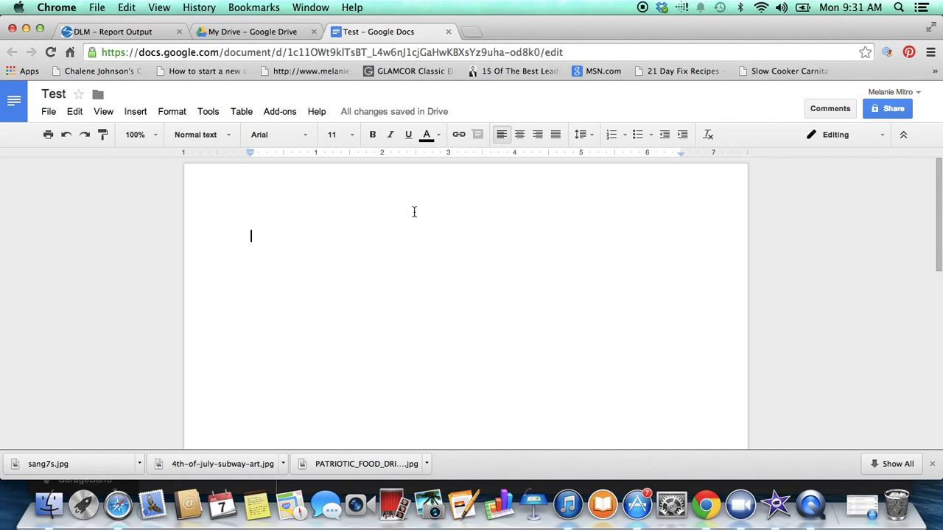
{"action": "type", "text": "Test Group"}
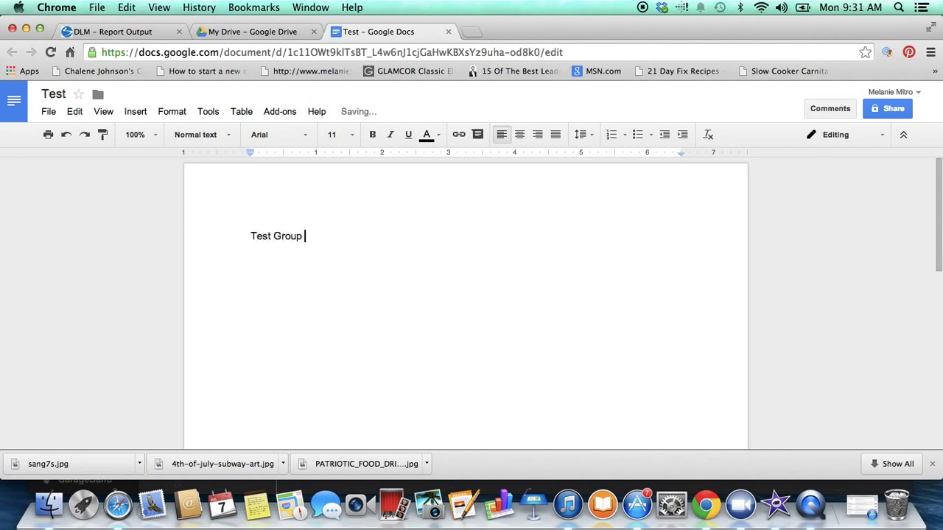
{"action": "key", "text": "Return"}
Step: Insert a two-column, one-row table below the heading
{"action": "left_click", "coordinate": [136, 115]}
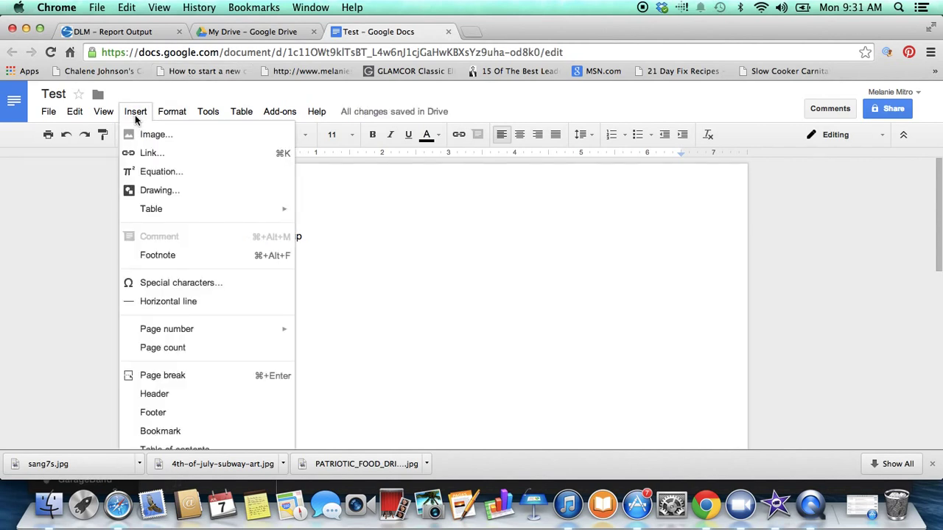
{"action": "mouse_move", "coordinate": [242, 116]}
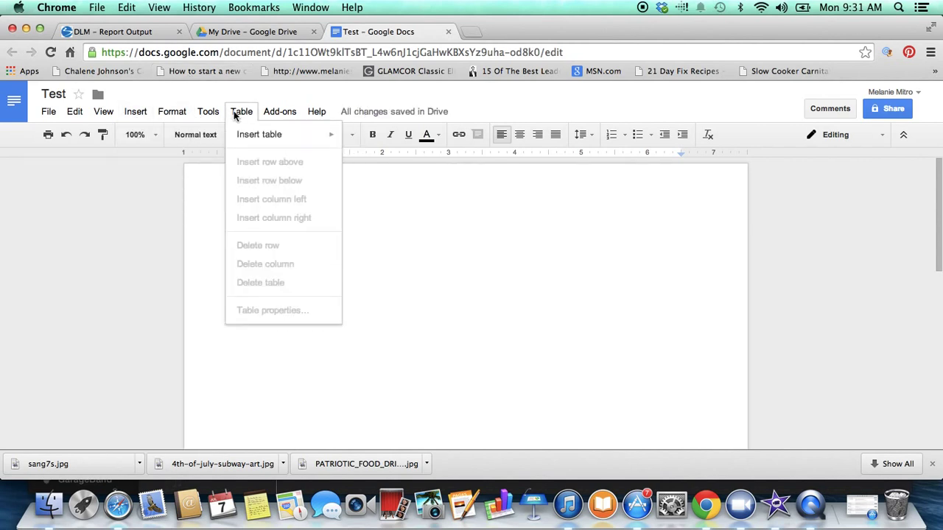
{"action": "mouse_move", "coordinate": [254, 137]}
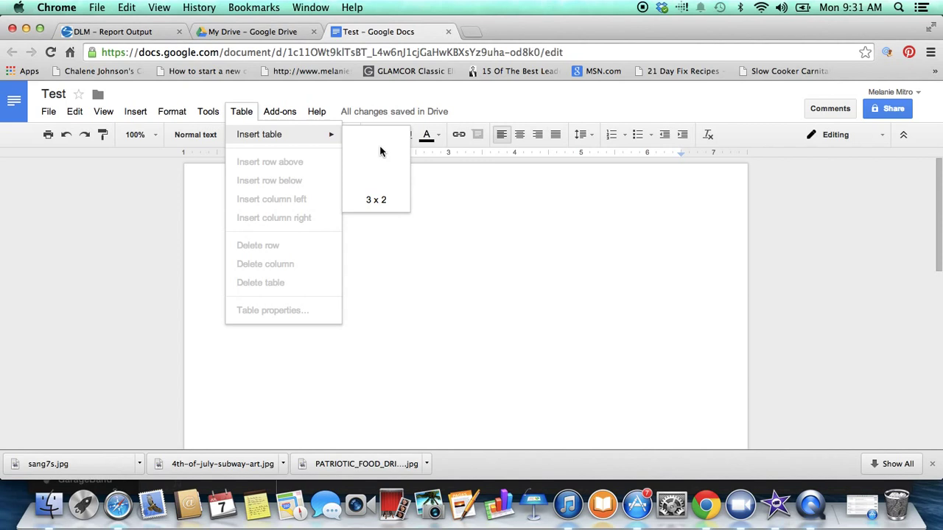
{"action": "left_click", "coordinate": [359, 138]}
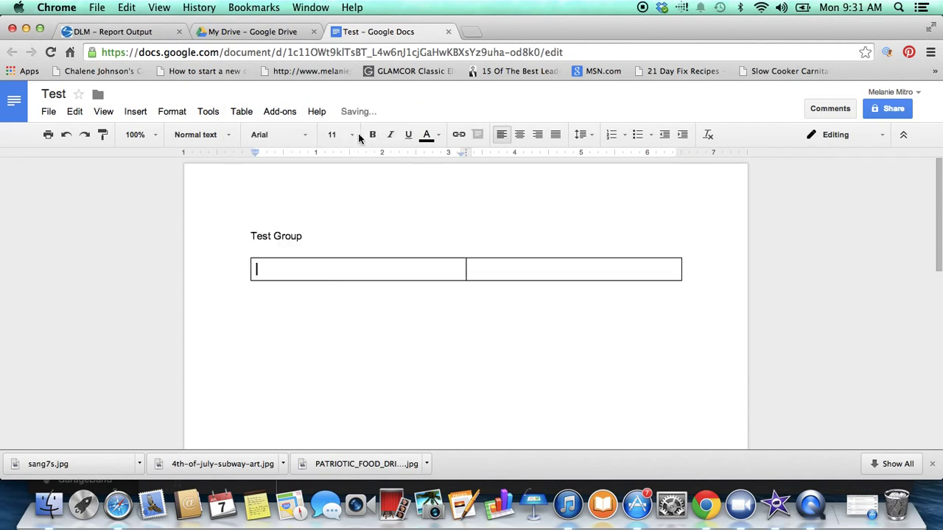
Step: Fill the table cells with 'Day 1 Preaseason' and 'information'
{"action": "type", "text": "Day 1 Preas"}
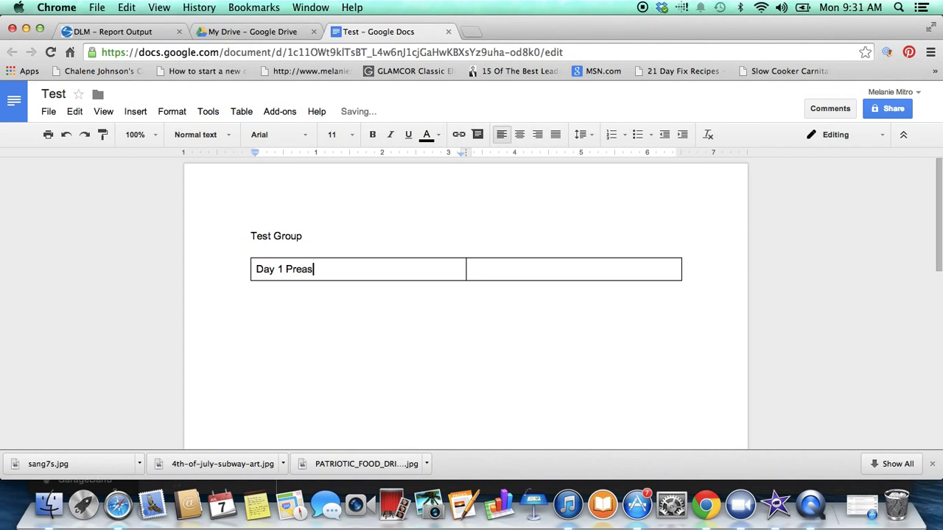
{"action": "type", "text": "aon"}
{"action": "key", "text": "Tab"}
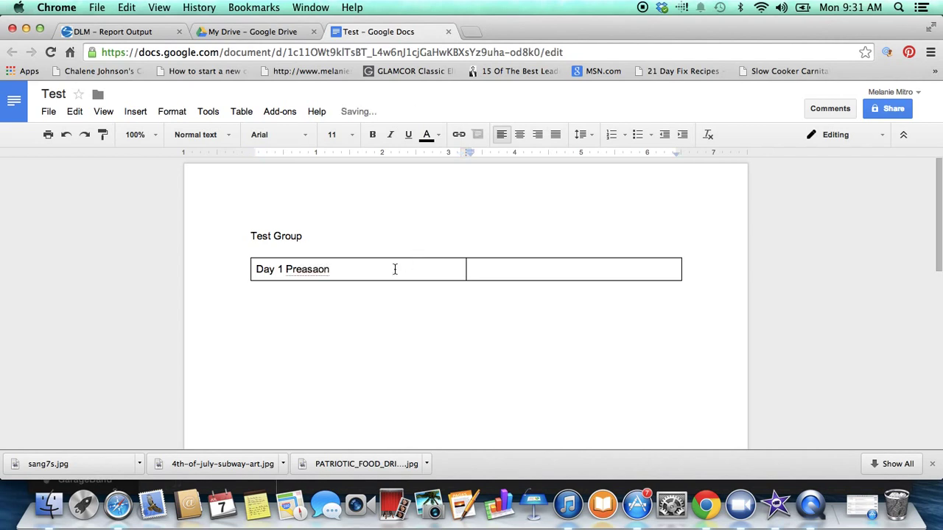
{"action": "left_click", "coordinate": [321, 269]}
{"action": "key", "text": "BackSpace"}
{"action": "type", "text": "ea"}
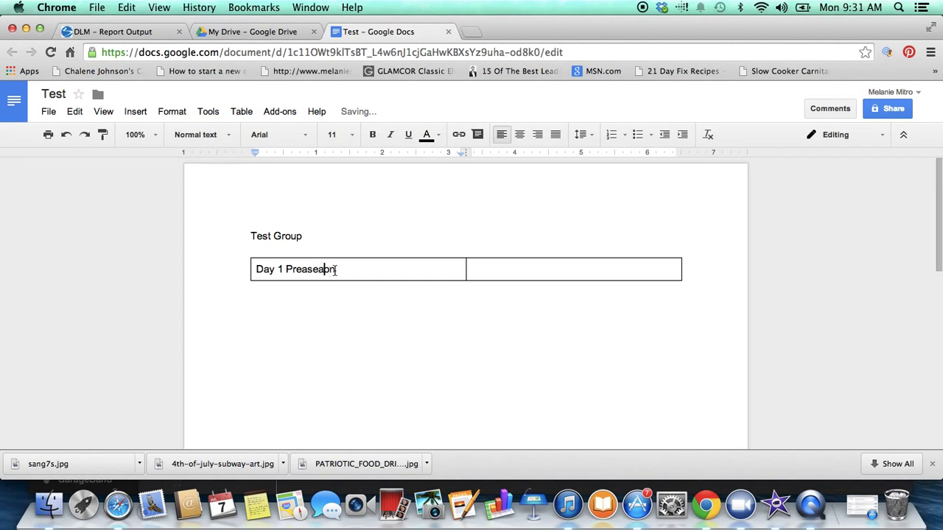
{"action": "key", "text": "Delete"}
{"action": "key", "text": "Delete"}
{"action": "type", "text": "son"}
{"action": "left_click", "coordinate": [525, 274]}
{"action": "type", "text": "information"}
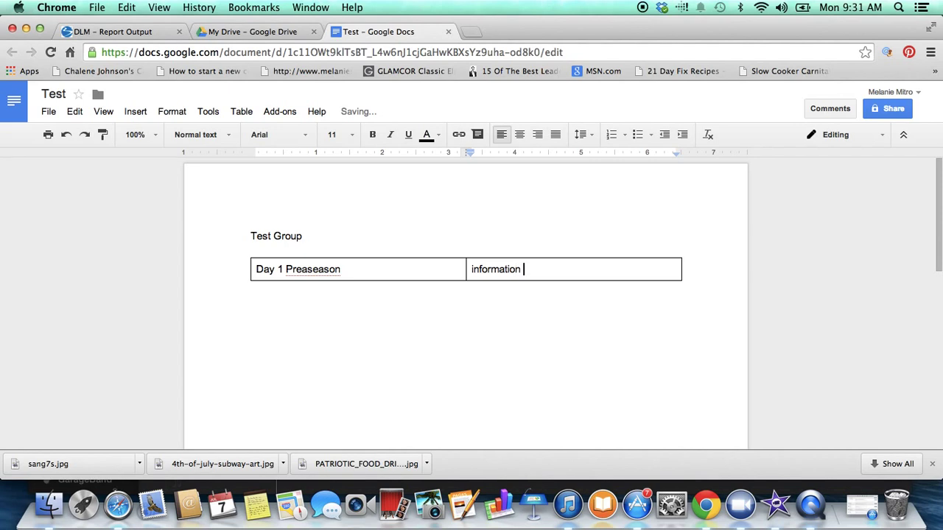
{"action": "key", "text": "Return"}
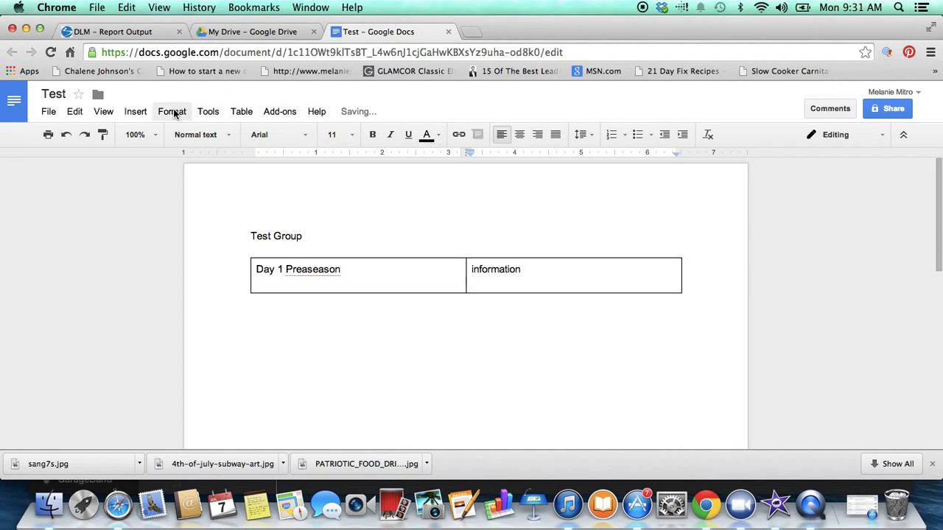
Step: Upload birthday cake.jpg from the Desktop into the second cell under 'information'
{"action": "left_click", "coordinate": [135, 111]}
{"action": "left_click", "coordinate": [151, 135]}
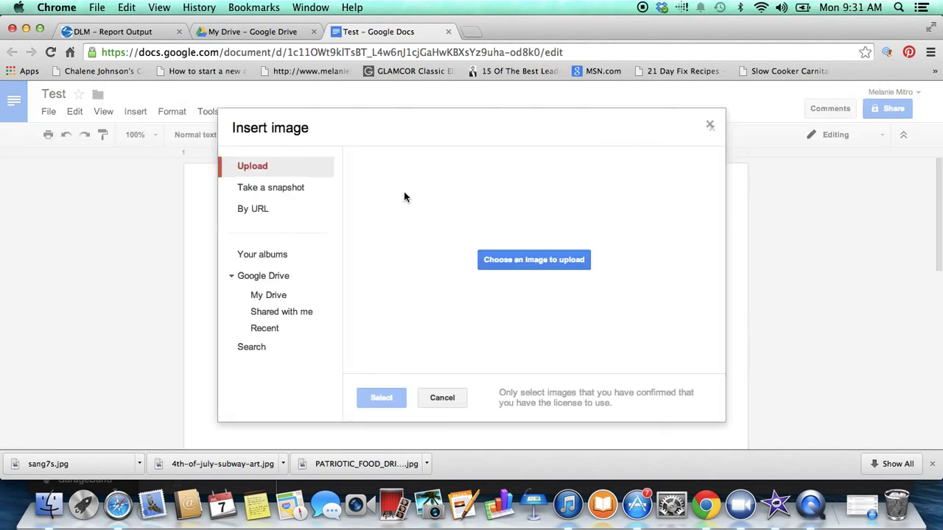
{"action": "left_click", "coordinate": [506, 280]}
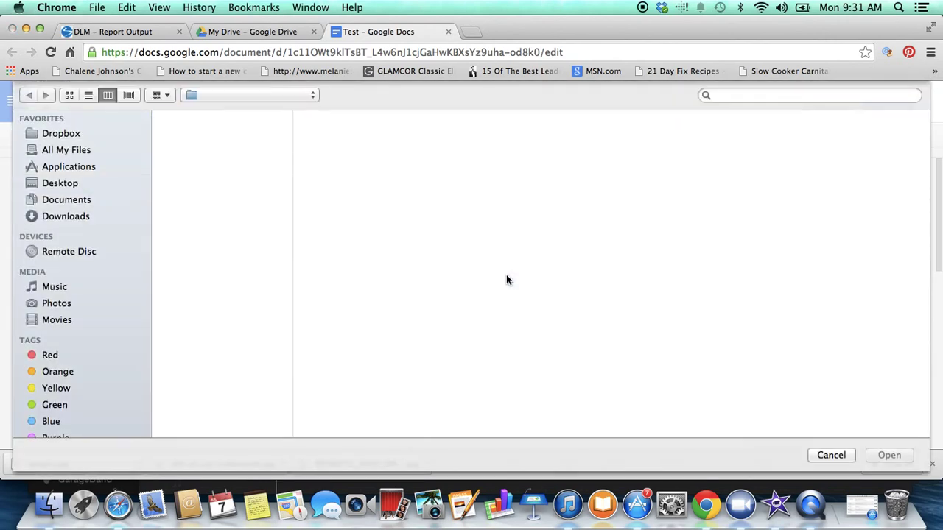
{"action": "left_click", "coordinate": [177, 119]}
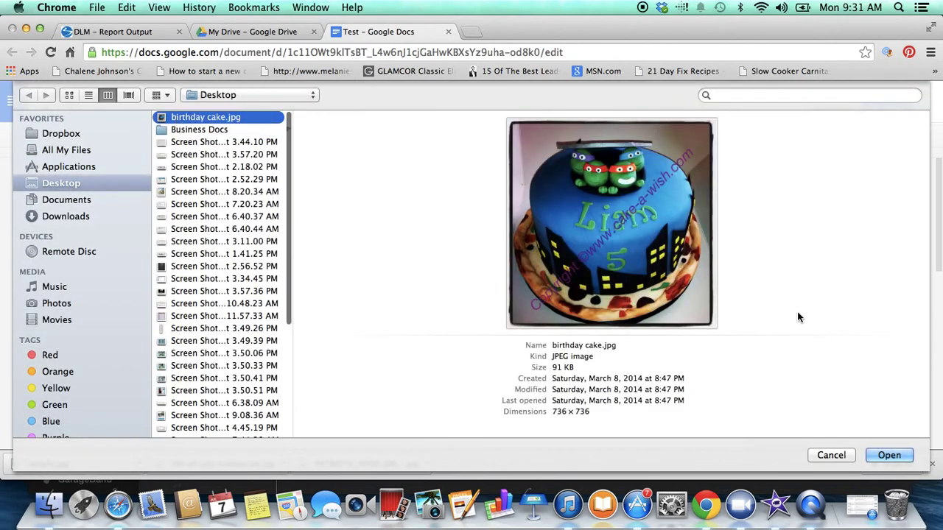
{"action": "left_click", "coordinate": [890, 456]}
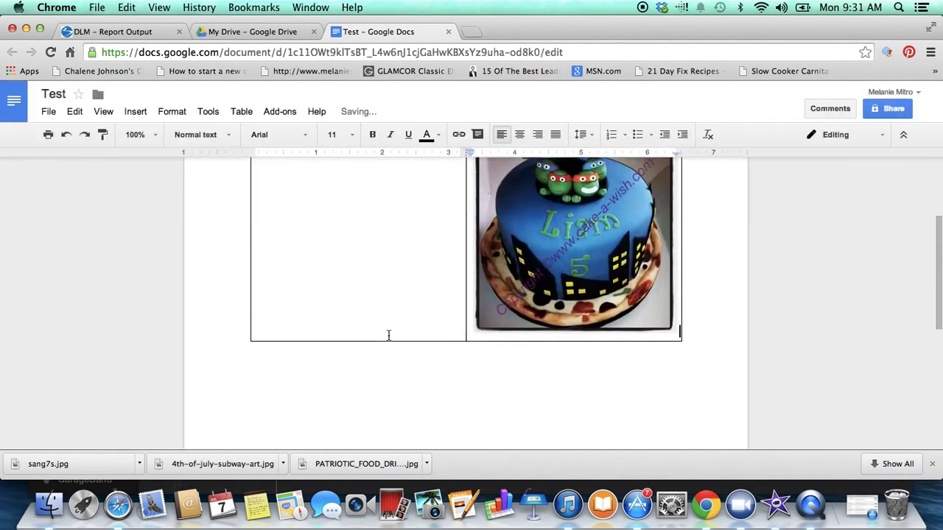
{"action": "scroll", "coordinate": [388, 336], "scroll_direction": "up", "scroll_amount": 3}
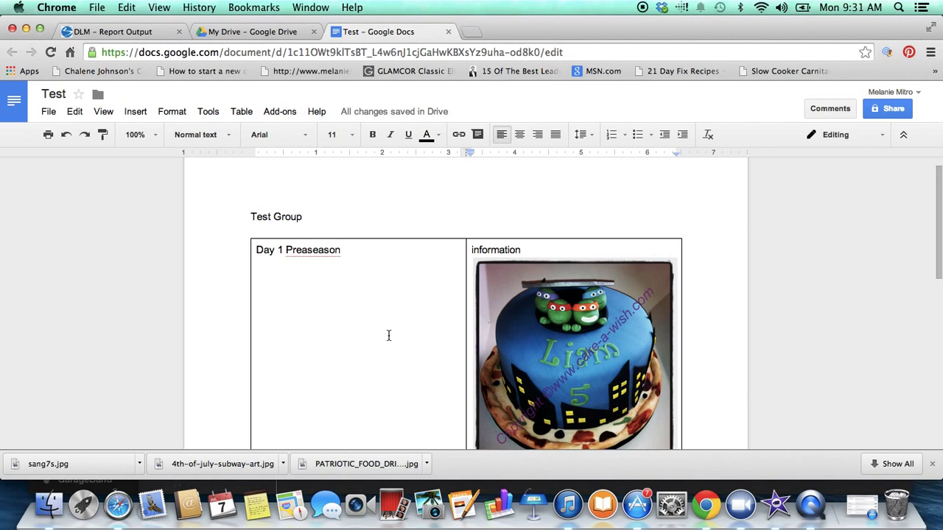
{"action": "scroll", "coordinate": [388, 336], "scroll_direction": "down", "scroll_amount": 1}
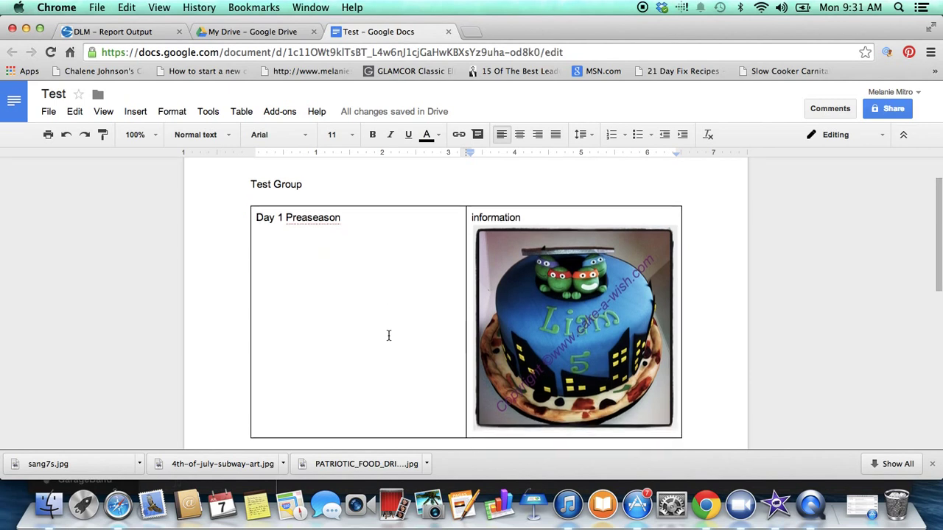
Step: Set link sharing to 'Anyone with the link' with Can edit access, save, and close
{"action": "left_click", "coordinate": [890, 111]}
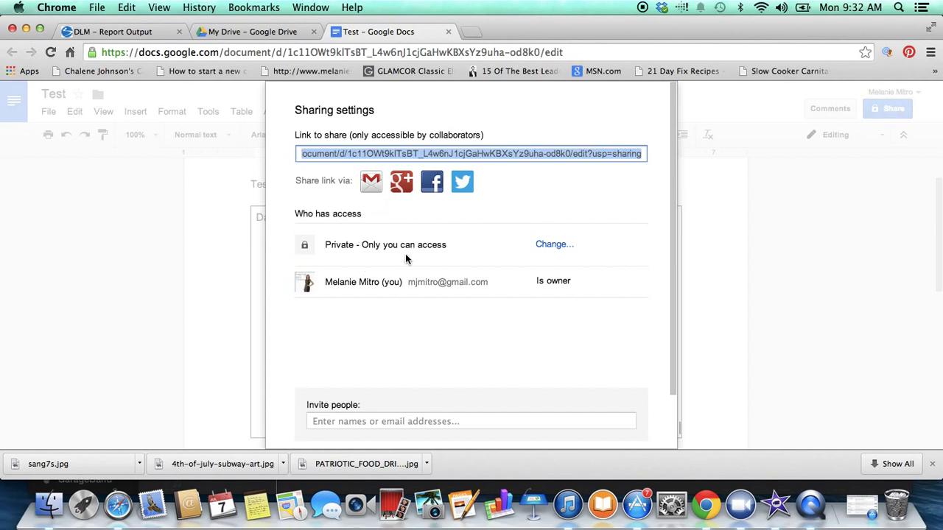
{"action": "left_click", "coordinate": [545, 249]}
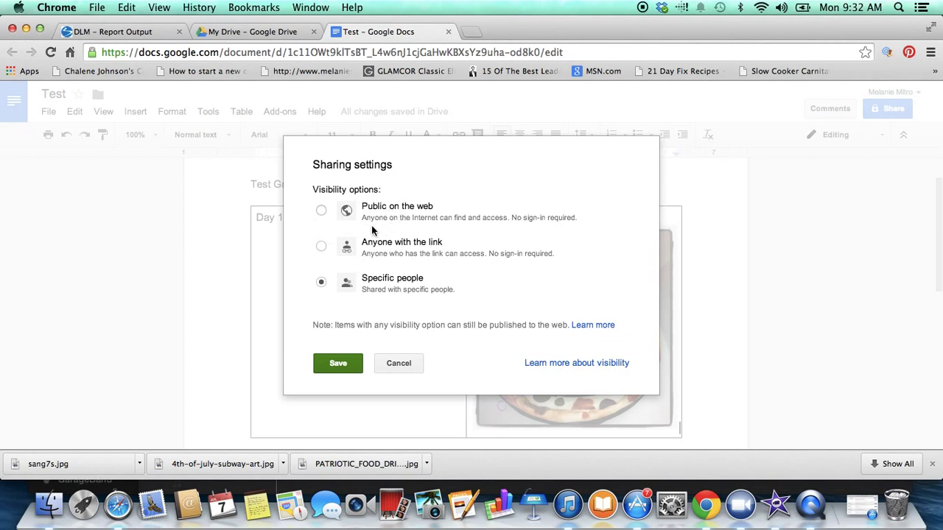
{"action": "left_click", "coordinate": [322, 247]}
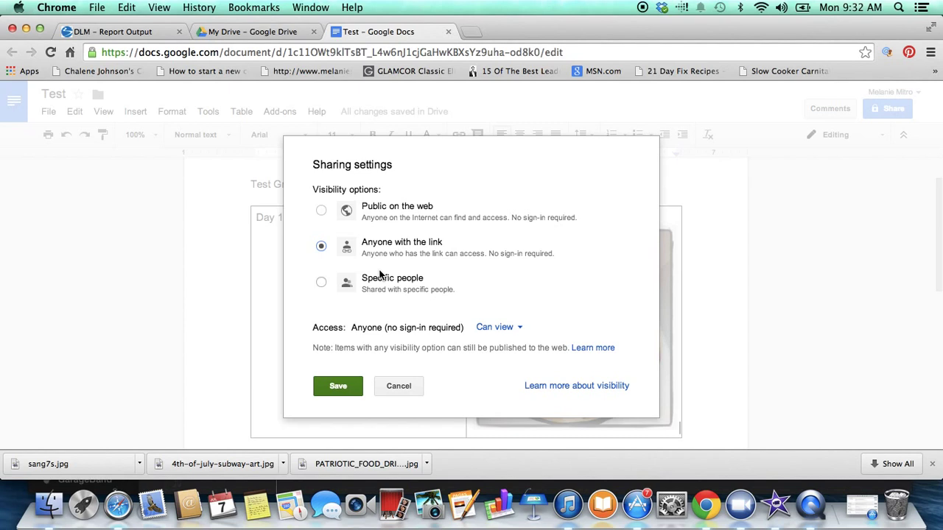
{"action": "left_click", "coordinate": [322, 283]}
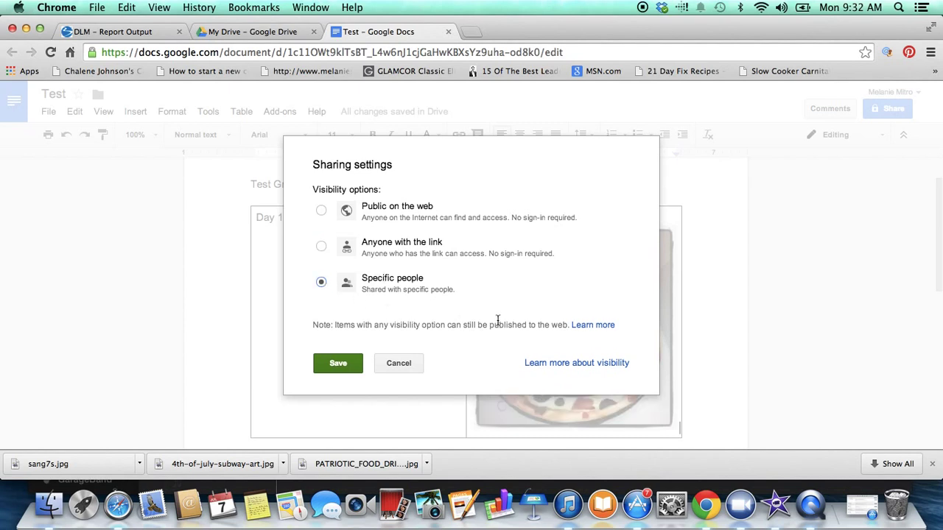
{"action": "left_click", "coordinate": [322, 250]}
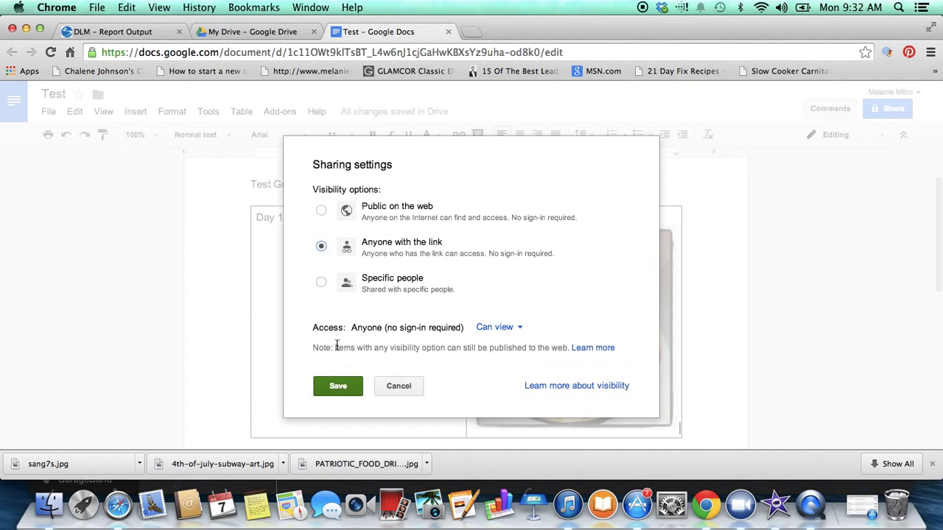
{"action": "left_click", "coordinate": [504, 333]}
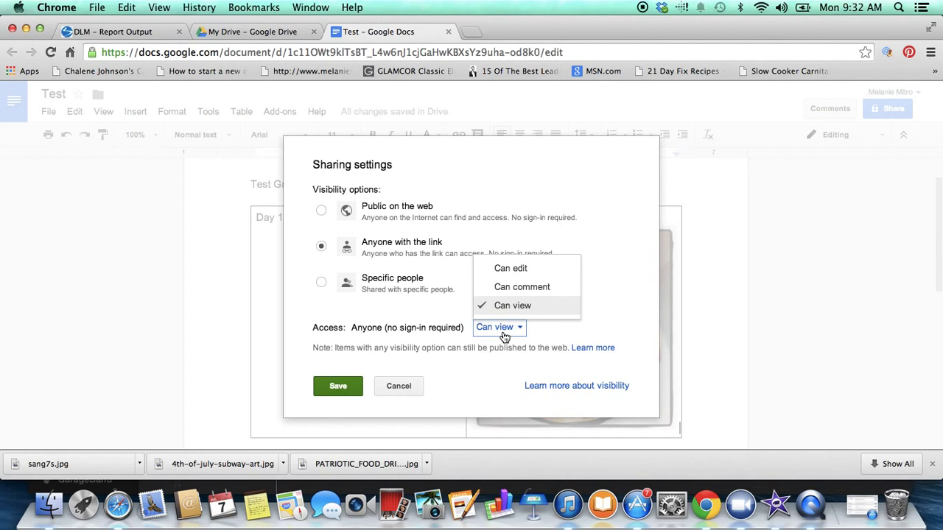
{"action": "left_click", "coordinate": [510, 270]}
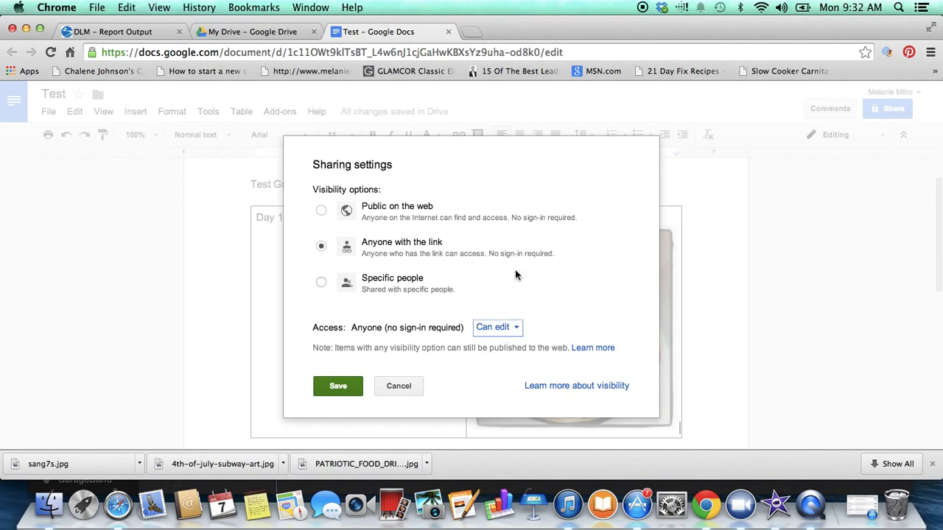
{"action": "left_click", "coordinate": [338, 385]}
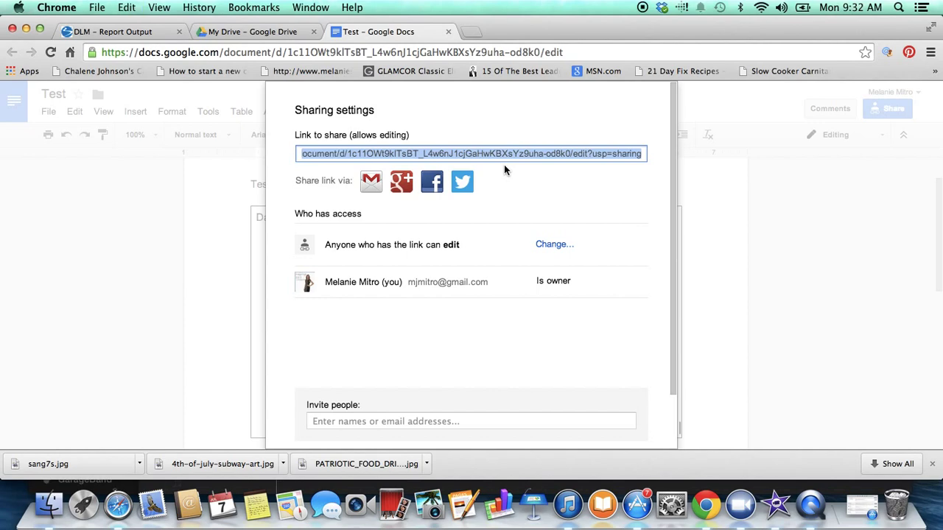
{"action": "scroll", "coordinate": [530, 289], "scroll_direction": "down", "scroll_amount": 3}
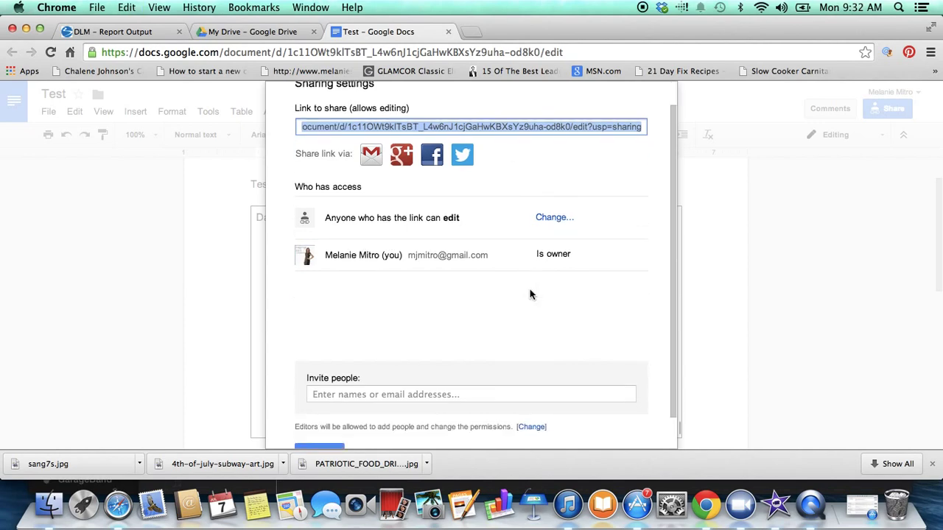
{"action": "left_click", "coordinate": [332, 417]}
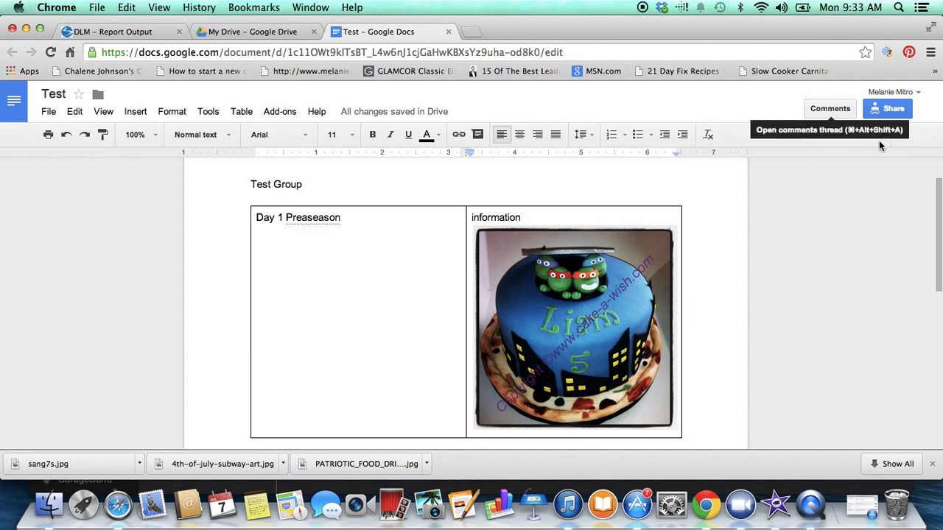
Step: Open My Drive in a new tab via the Drive logo and scroll the file list
{"action": "left_click", "coordinate": [23, 101]}
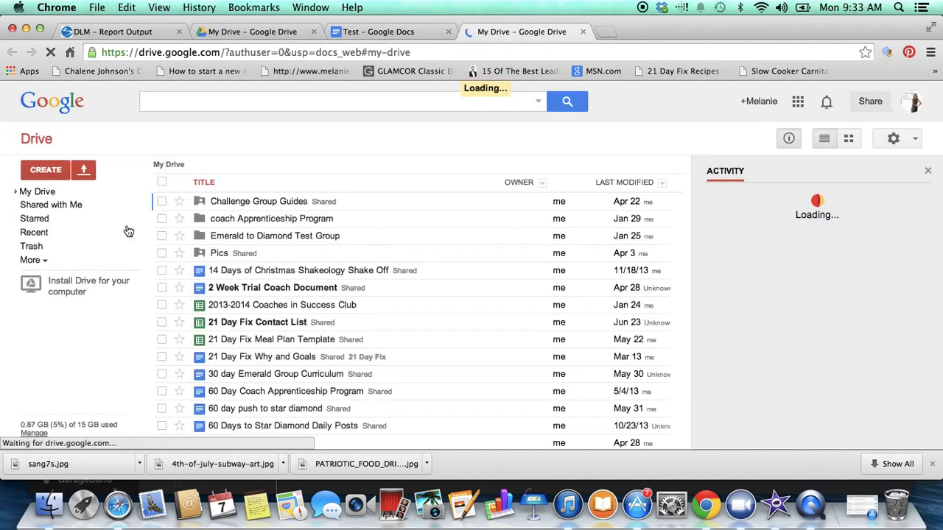
{"action": "scroll", "coordinate": [221, 264], "scroll_direction": "down", "scroll_amount": 10}
{"action": "scroll", "coordinate": [221, 264], "scroll_direction": "down", "scroll_amount": 1}
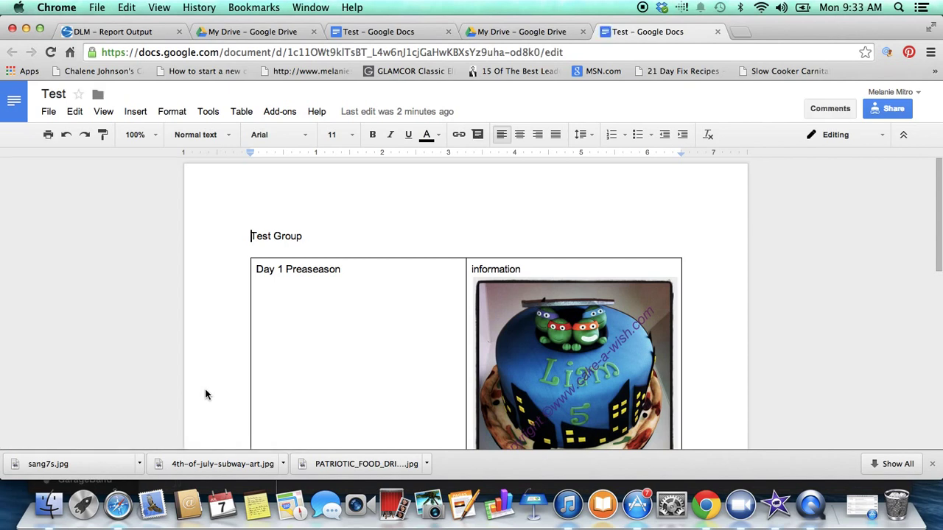
{"action": "scroll", "coordinate": [205, 388], "scroll_direction": "down", "scroll_amount": 2}
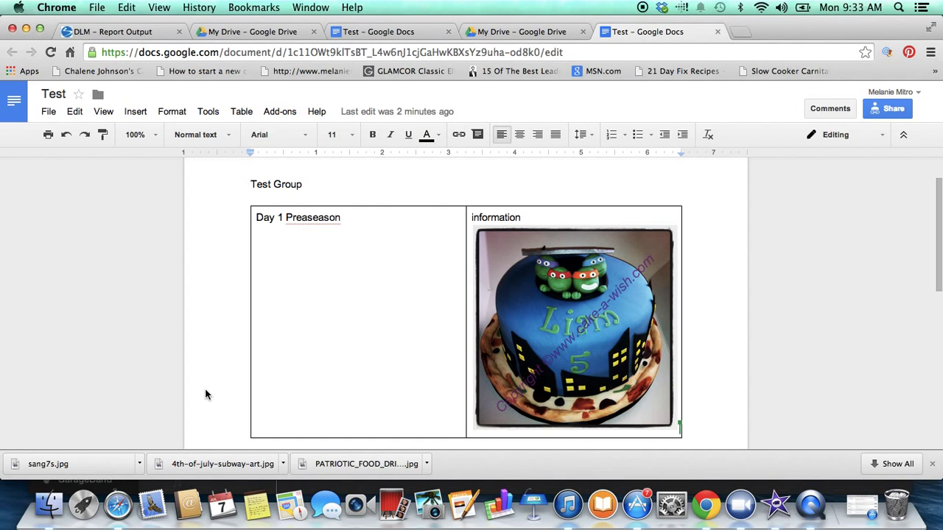
Step: Show the Test document's sharing settings with its editable link
{"action": "left_click", "coordinate": [880, 110]}
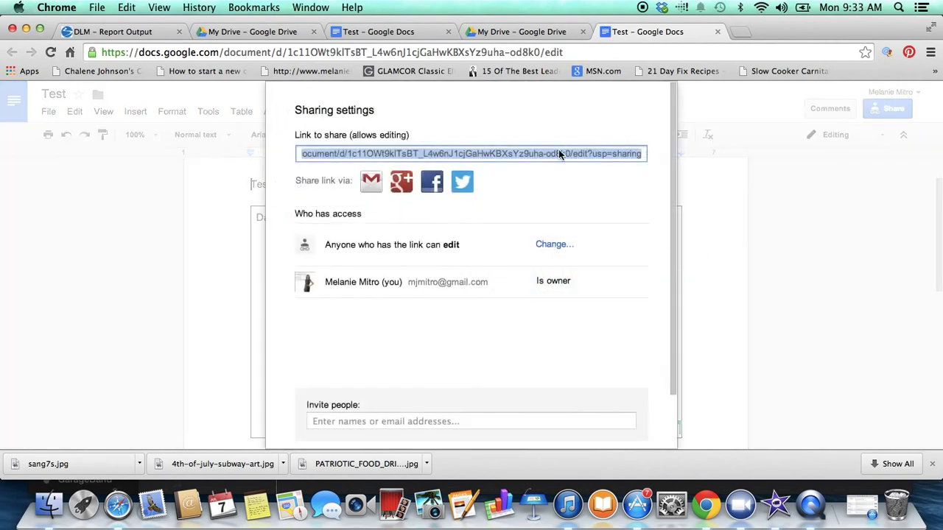